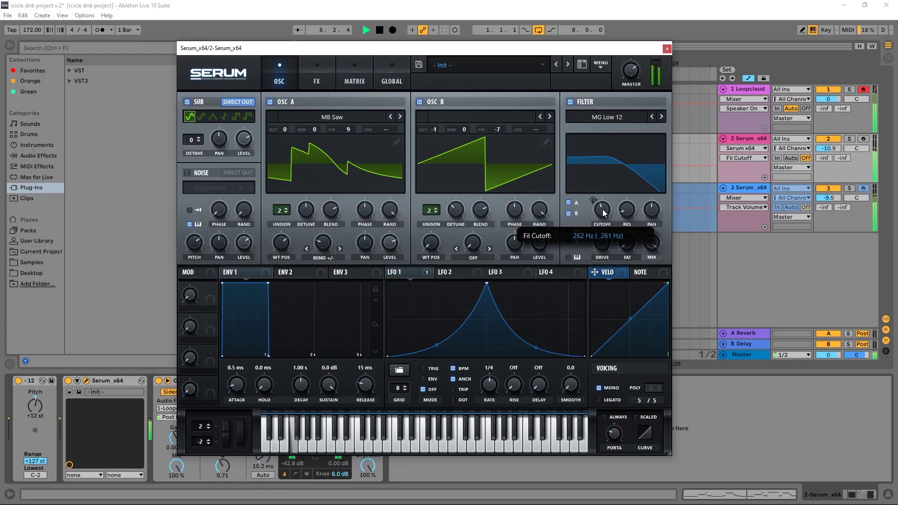
Step: Play the bass patch while opening the filter cutoff from 262 Hz to about 667 Hz, then stop
drag(603, 213, 580, 218)
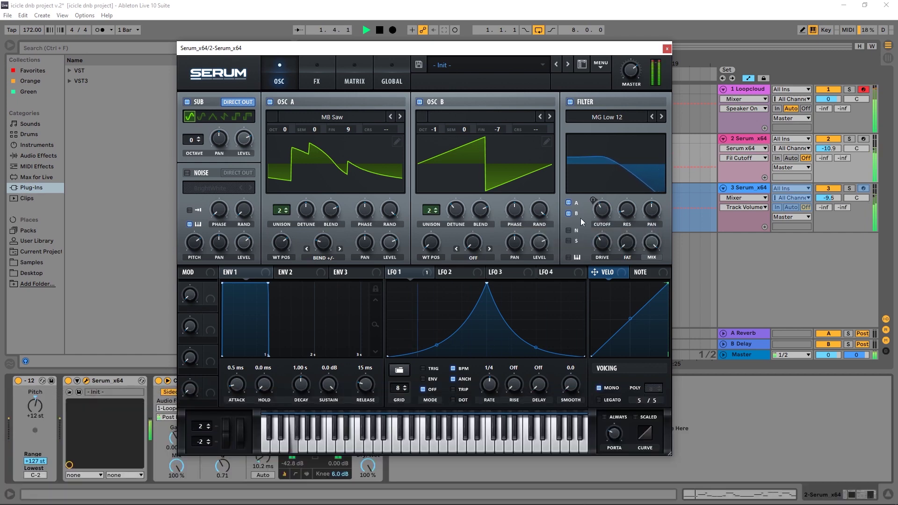
click(383, 30)
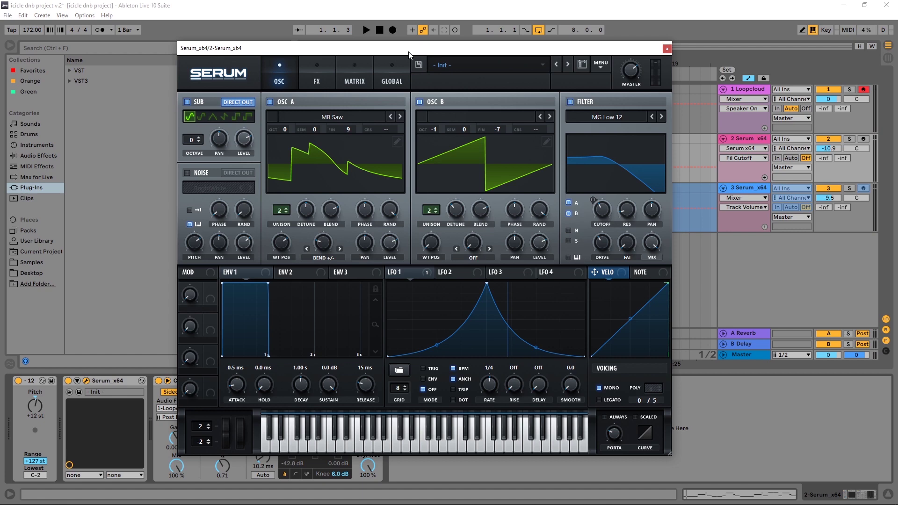
Step: Solo the Serum bass track, switch off its Compressor, and start playback
click(849, 139)
click(174, 371)
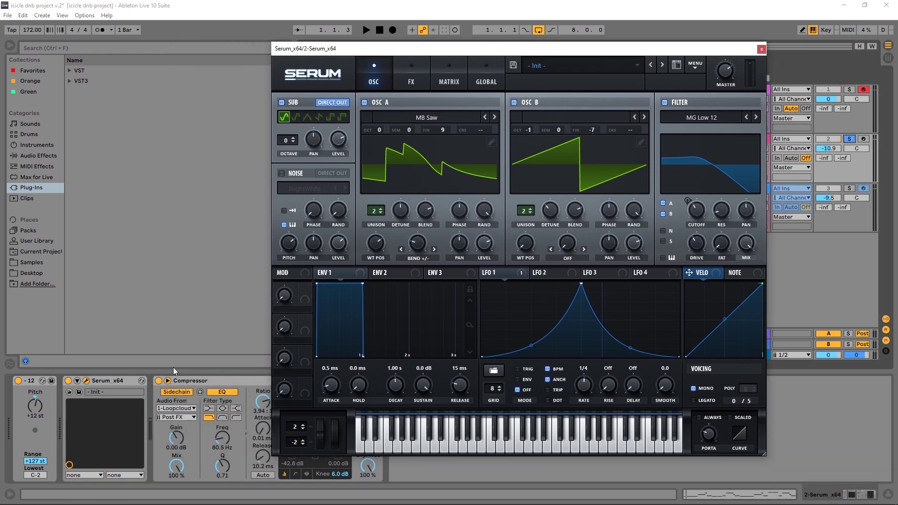
click(158, 380)
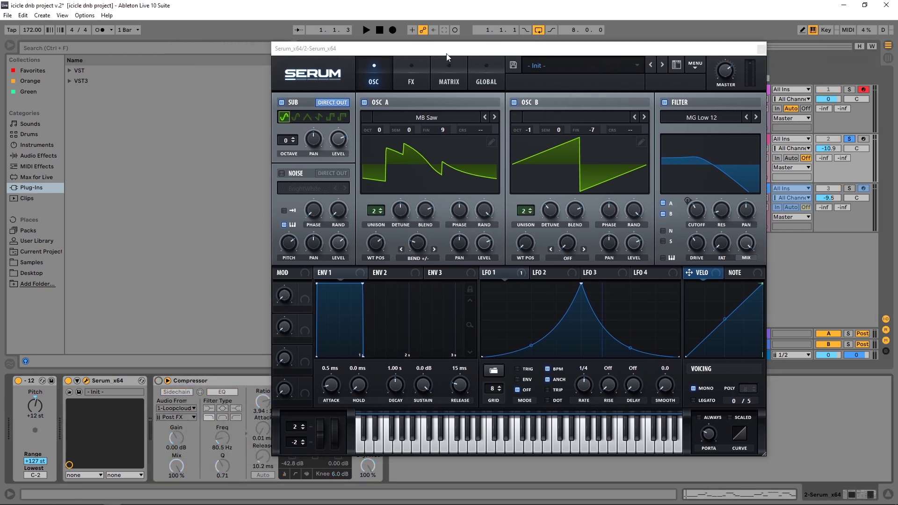
drag(438, 50, 383, 40)
key(space)
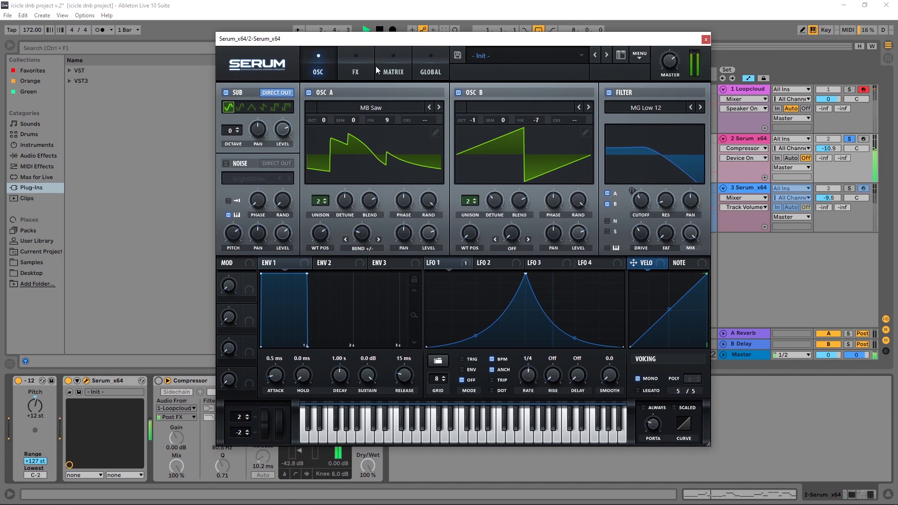
Step: Tweak the LFO 1 → Fil Cutoff amount, sweep cutoff toward 7547 Hz, then stop and close Serum
click(393, 70)
drag(343, 109, 341, 112)
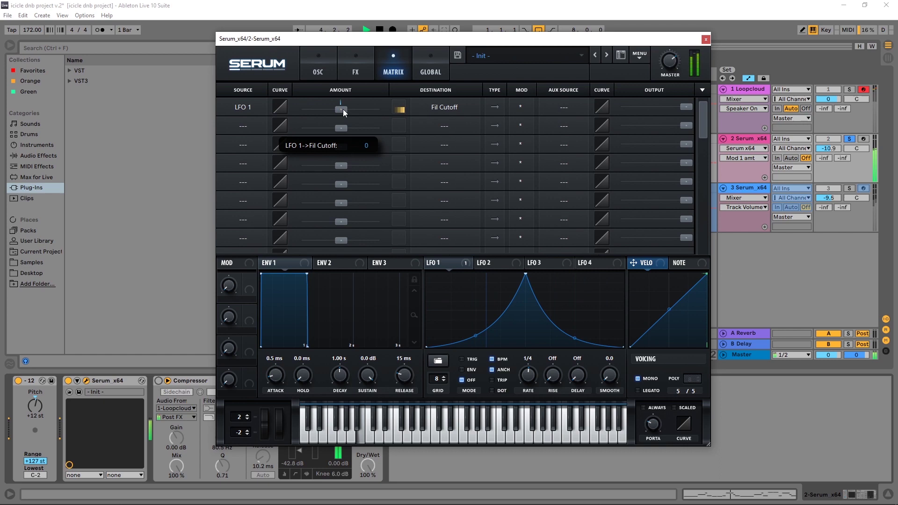
click(327, 69)
click(640, 200)
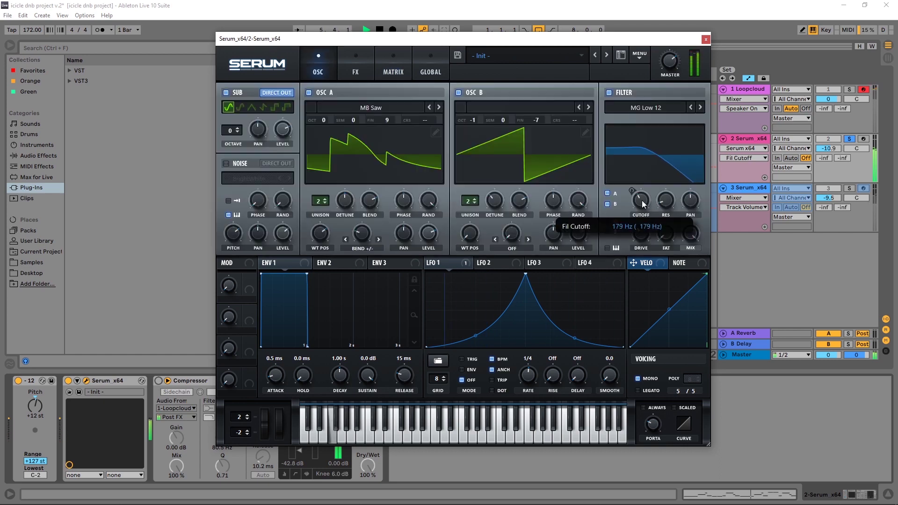
drag(648, 185, 642, 201)
key(space)
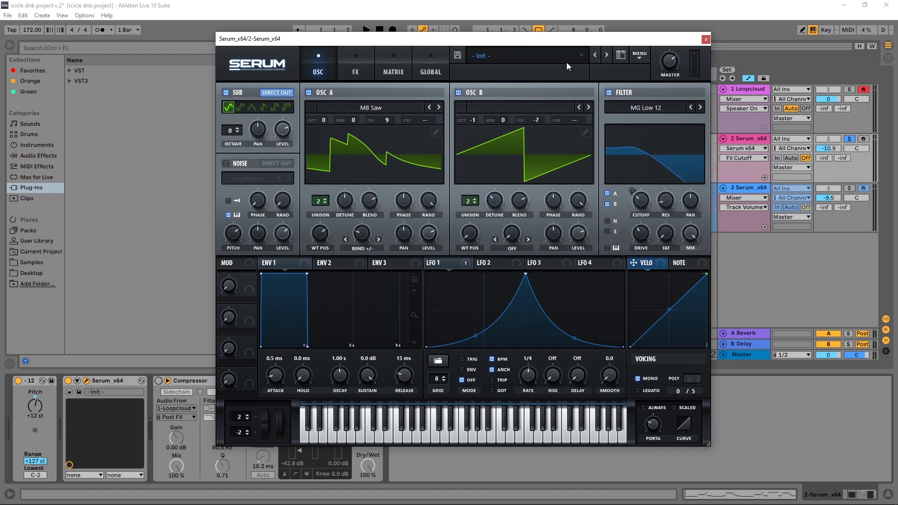
click(705, 40)
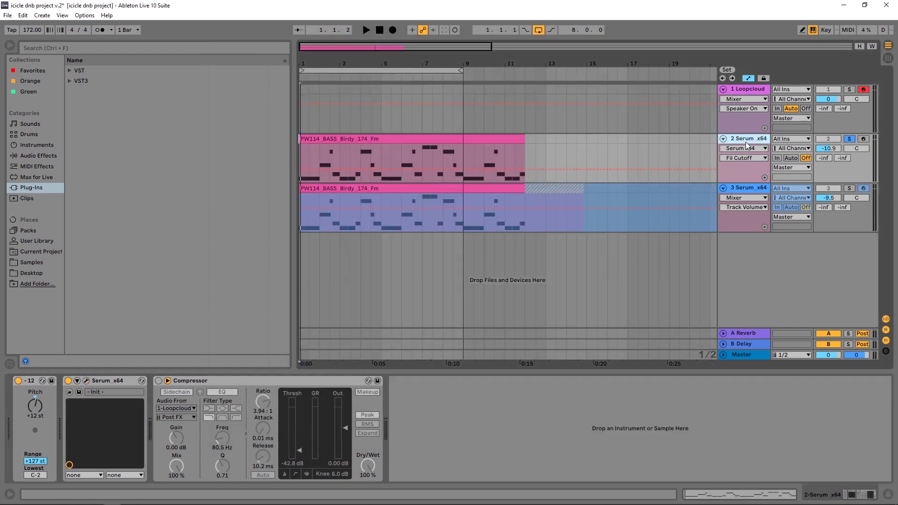
Step: Duplicate the Serum bass track and reset the copy's Serum to the Init Preset
key(ctrl+d)
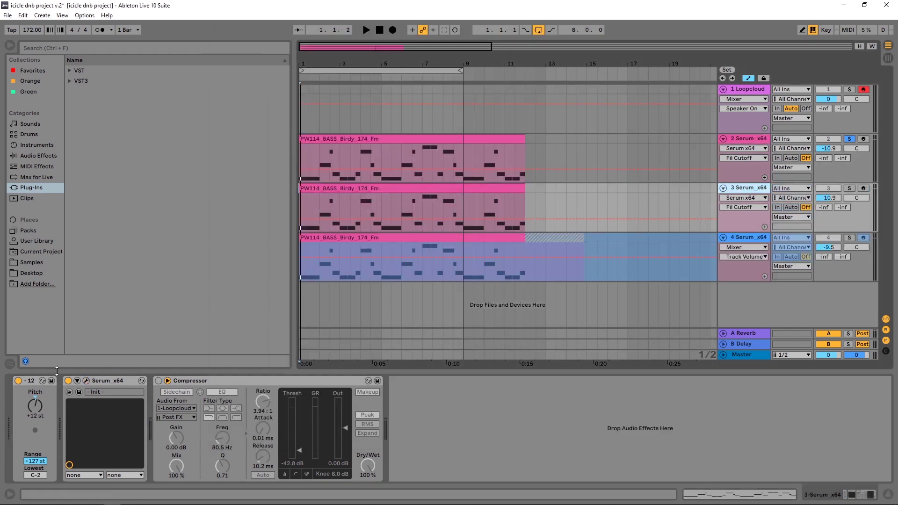
click(87, 382)
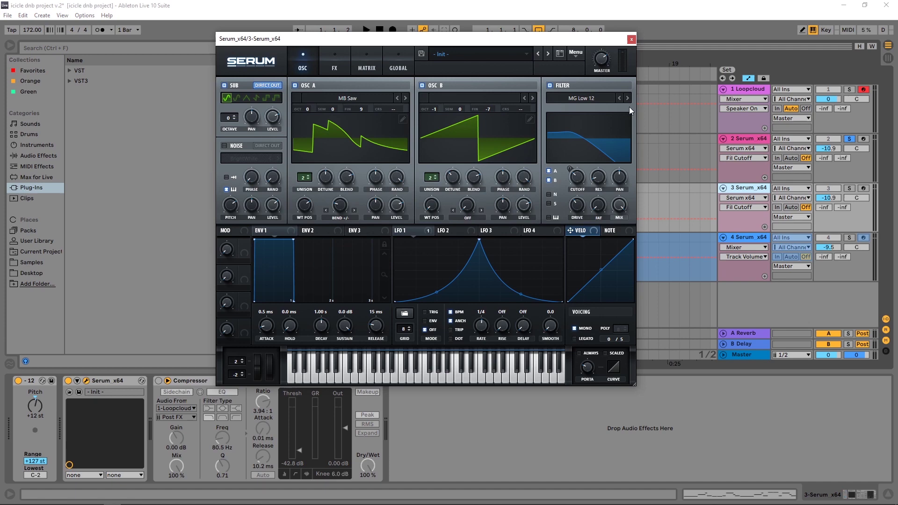
click(458, 57)
click(574, 53)
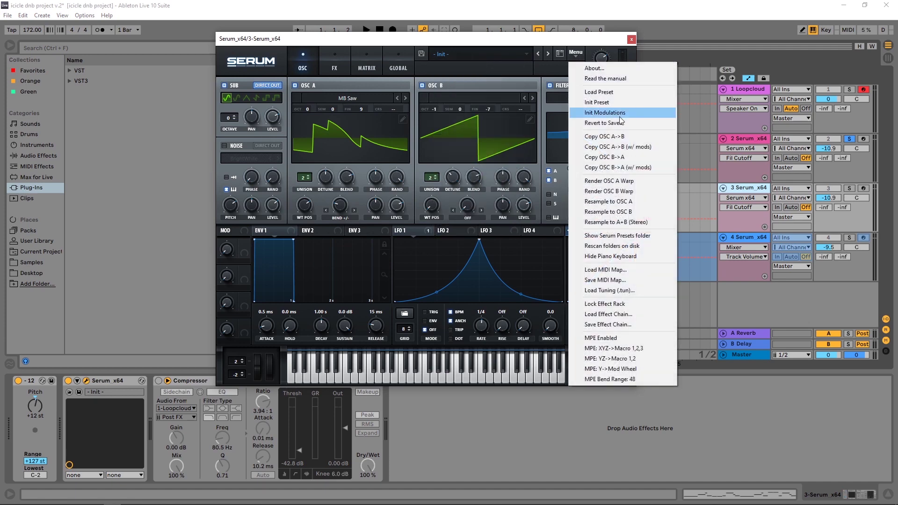
click(590, 103)
Step: Solo the new track 3 and enlarge the Serum window to about 122%
drag(443, 44, 553, 81)
click(849, 189)
drag(723, 420, 812, 494)
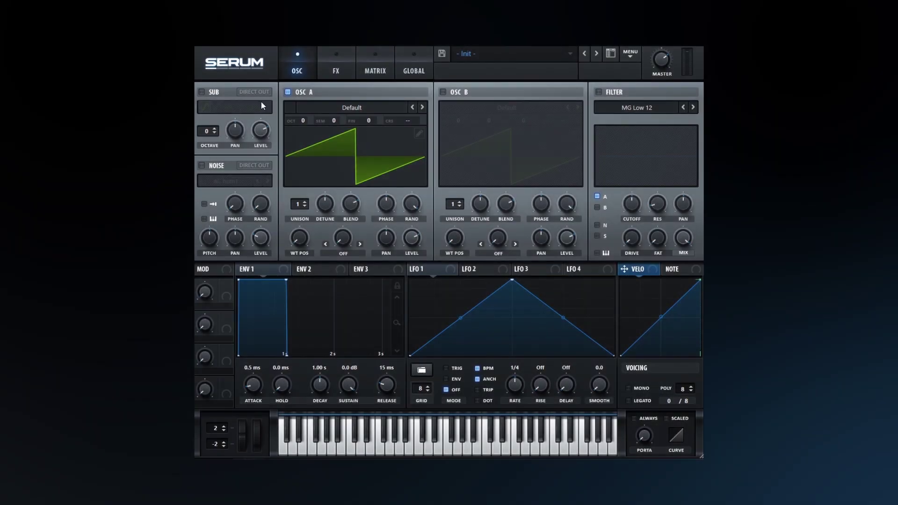
Step: Enable the sub oscillator, try octave -1, then return it to octave 0
click(213, 92)
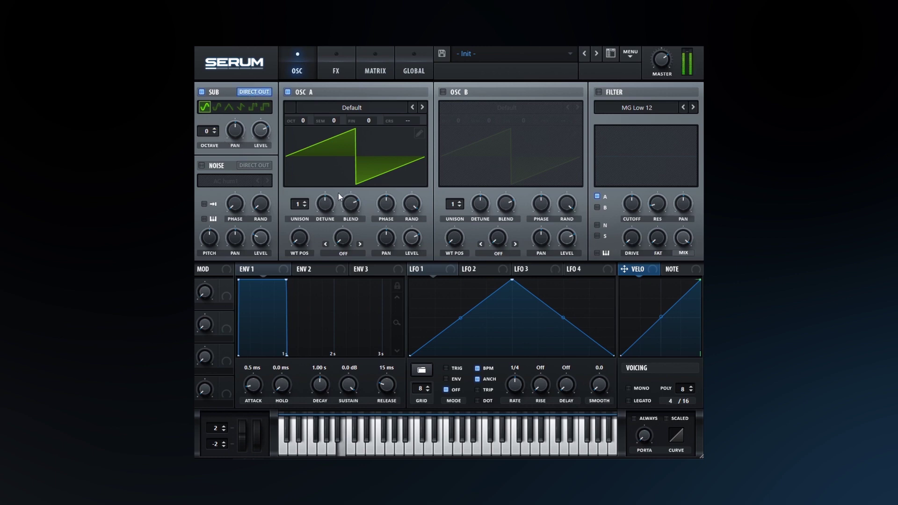
click(216, 133)
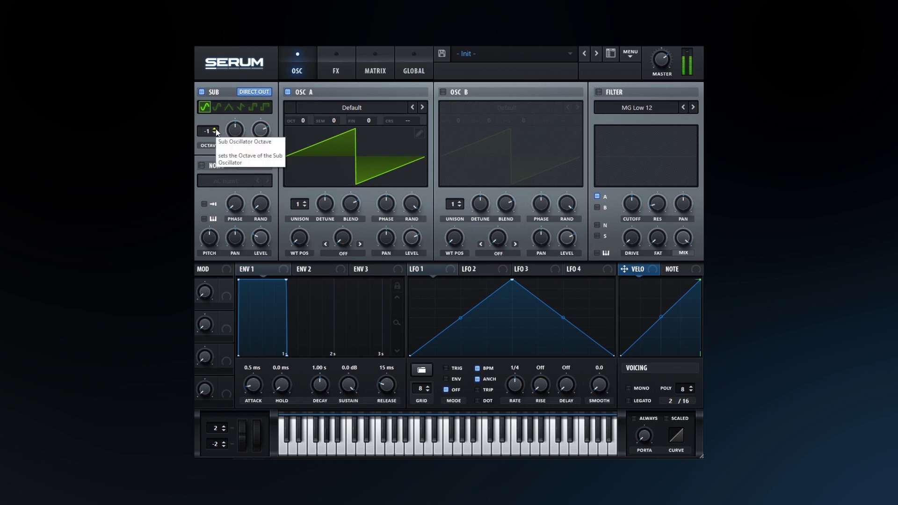
click(216, 130)
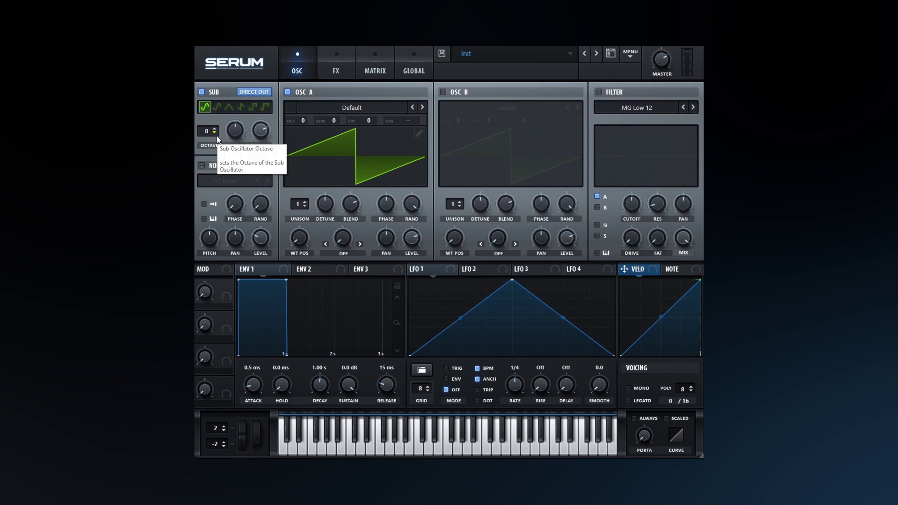
Step: Load the Analog > MB Saw wavetable into OSC A and push its wavetable position to 87
click(347, 107)
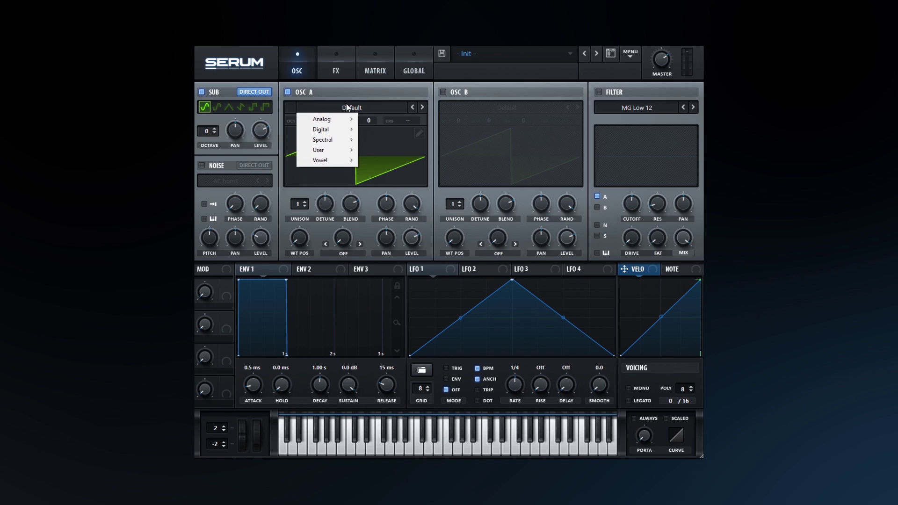
mouse_move(343, 119)
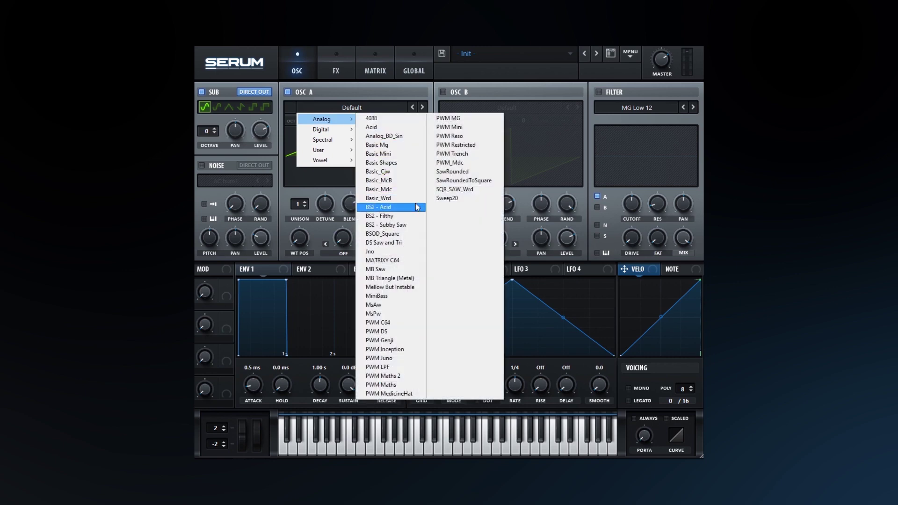
click(383, 272)
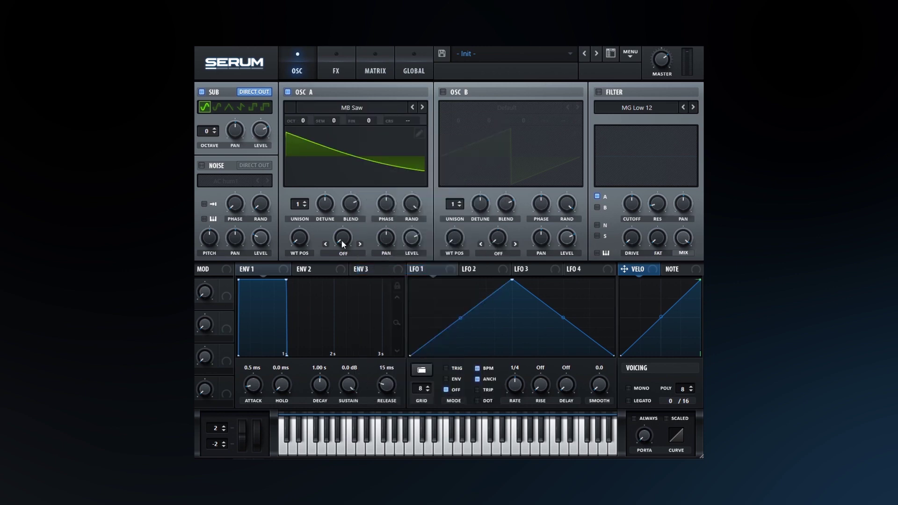
mouse_move(305, 237)
mouse_down()
mouse_move(308, 195)
mouse_move(300, 243)
mouse_up()
drag(301, 241, 295, 181)
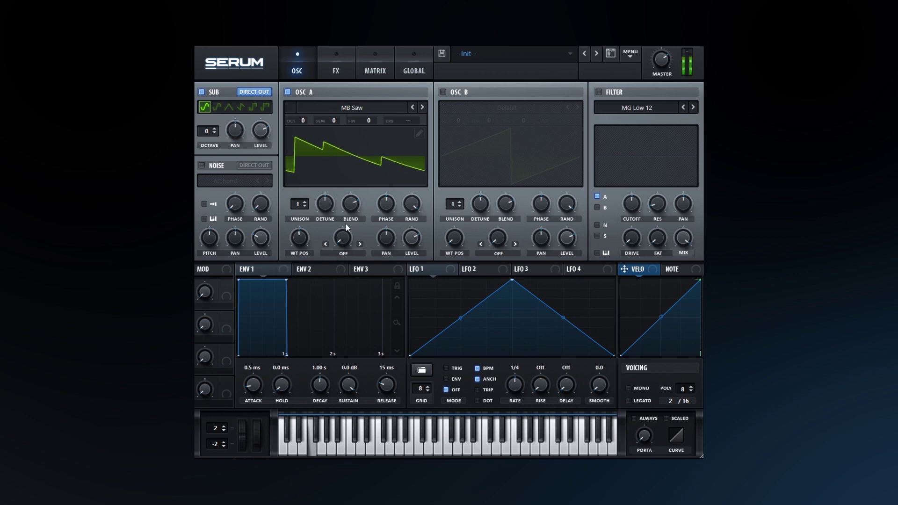
click(344, 256)
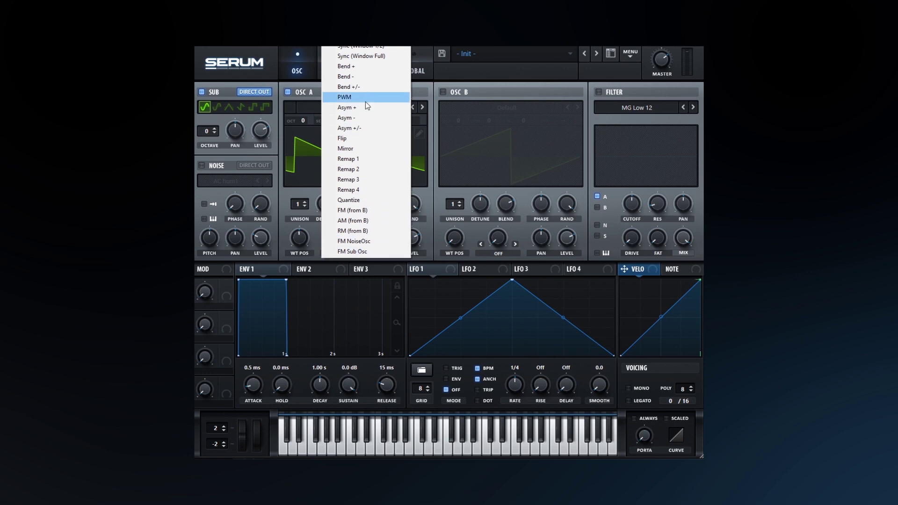
Step: Set OSC A's warp mode to Bend +/- with an amount of about -58%
click(360, 87)
mouse_move(344, 235)
mouse_down()
mouse_move(345, 223)
mouse_move(344, 234)
mouse_up()
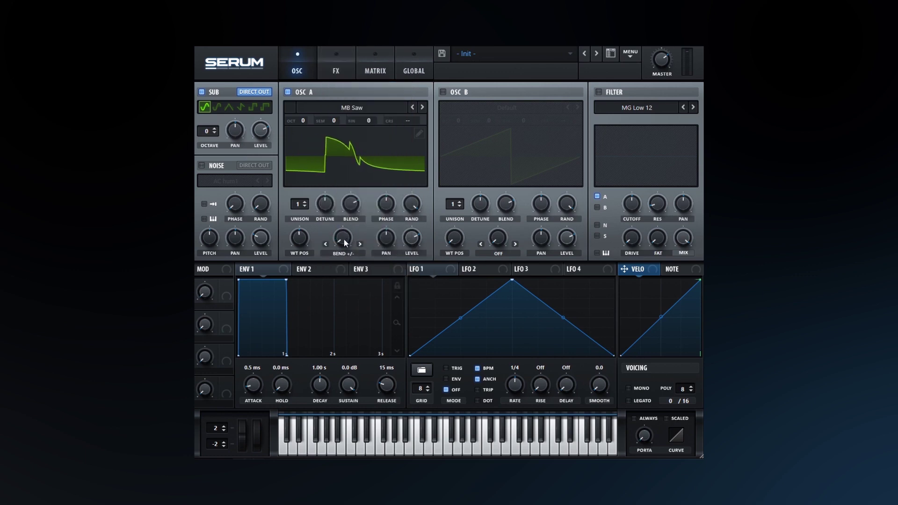
drag(344, 241, 353, 197)
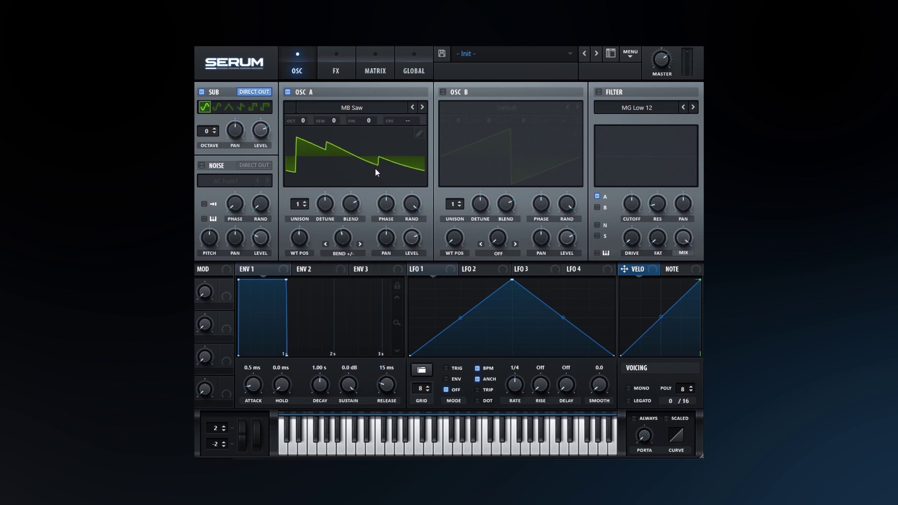
Step: Enable OSC B at octave -1 with fine -8 cents, and detune OSC A to +4 cents
click(443, 93)
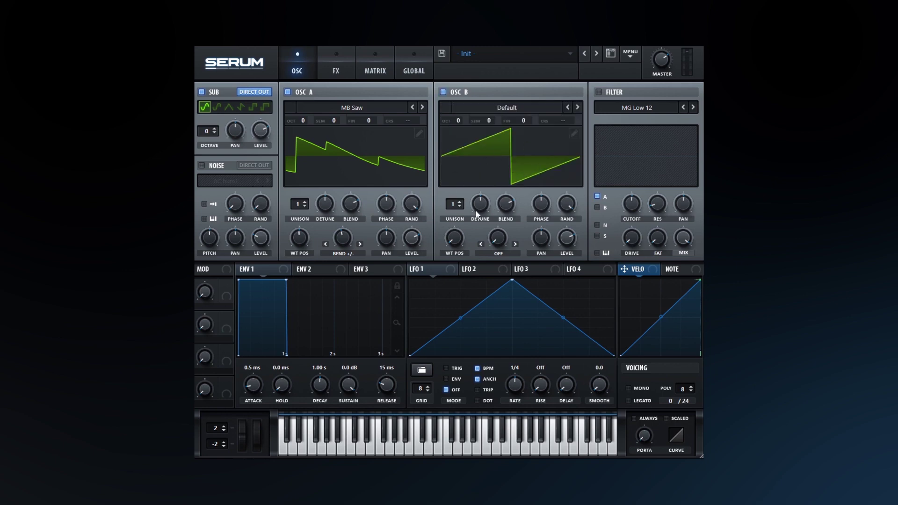
drag(459, 122, 458, 135)
drag(524, 121, 523, 127)
drag(368, 120, 374, 124)
Step: Switch on the MG Low 12 filter, sweep its cutoff open, then settle it around 561 Hz
click(599, 92)
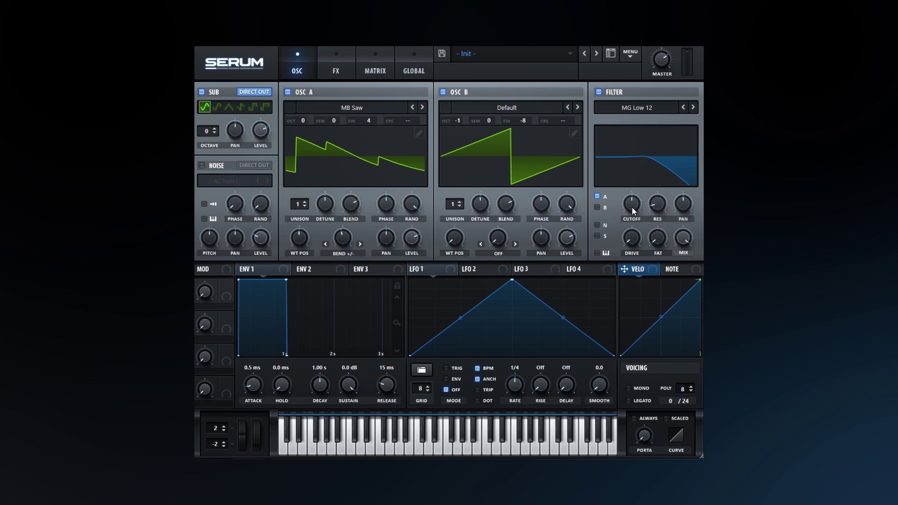
drag(632, 206, 657, 196)
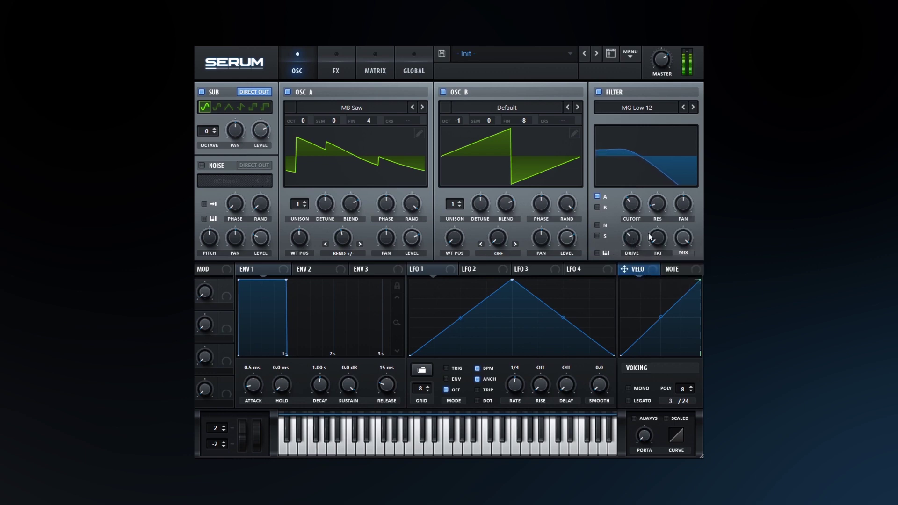
mouse_move(636, 209)
mouse_down()
mouse_move(637, 161)
mouse_move(621, 205)
mouse_up()
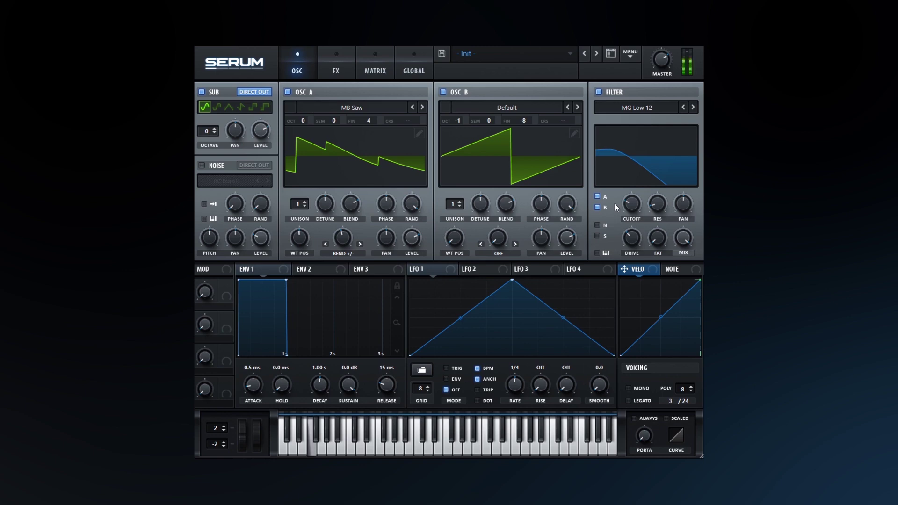
drag(630, 205, 636, 193)
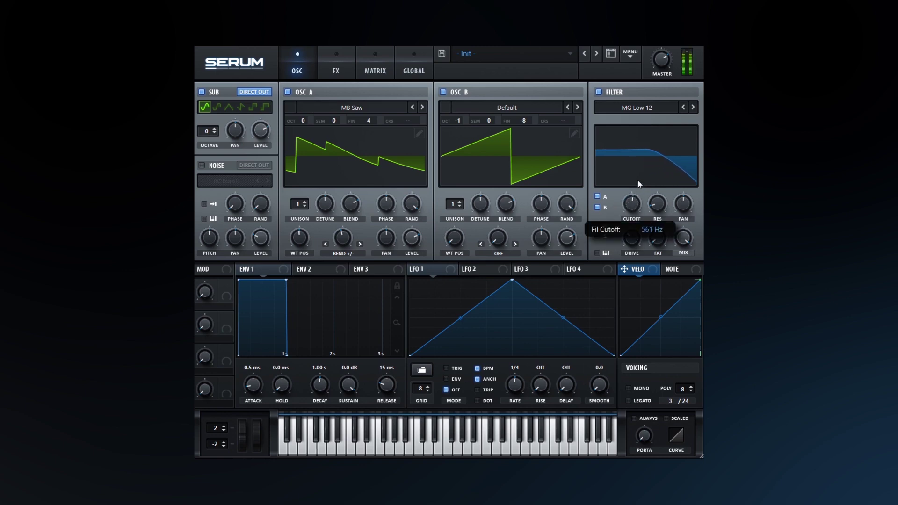
drag(639, 183, 626, 215)
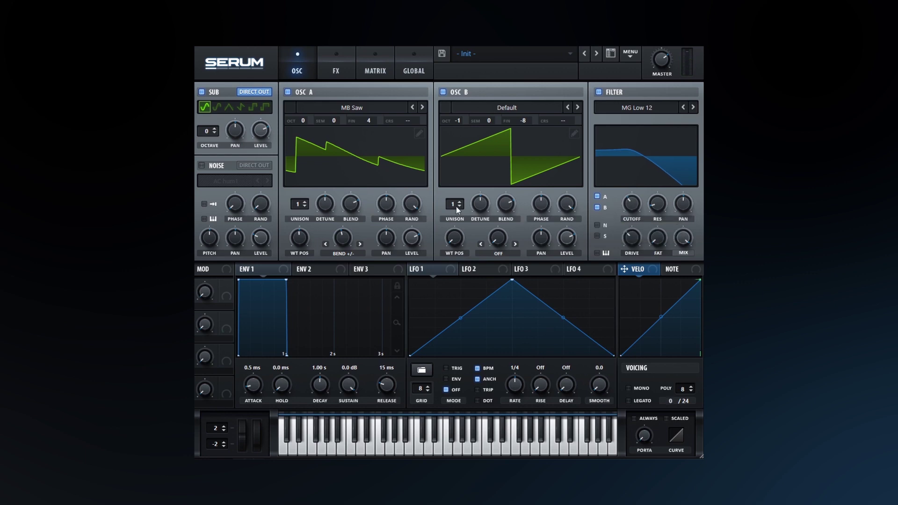
Step: Give OSC A and OSC B two unison voices each and sweep the filter cutoff open
click(304, 202)
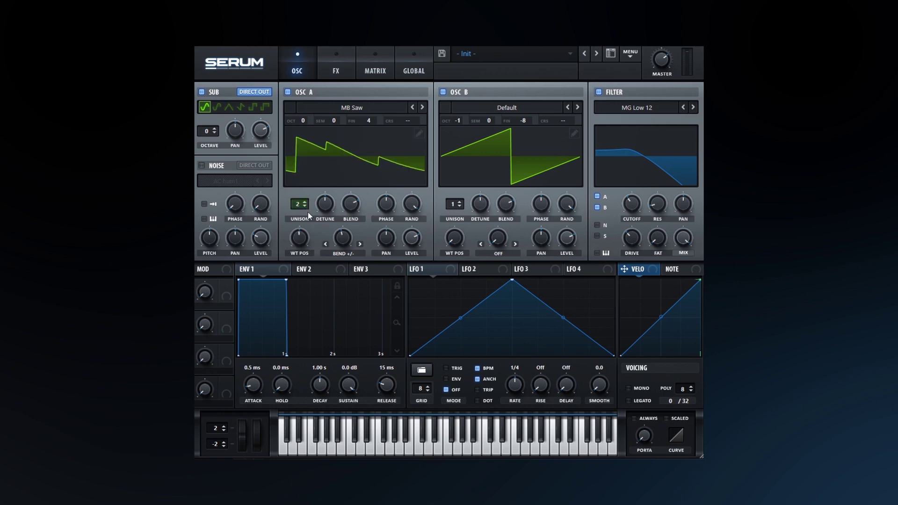
click(460, 202)
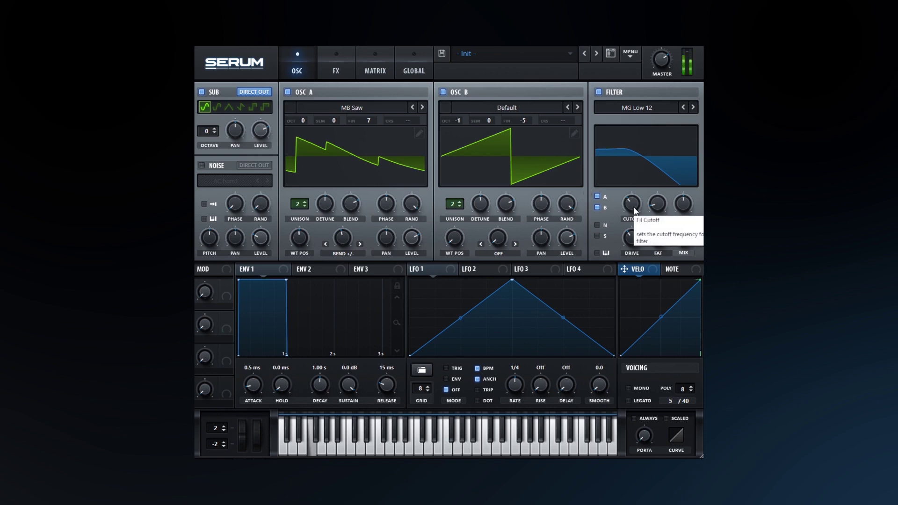
mouse_move(633, 213)
mouse_down()
mouse_move(644, 167)
mouse_move(630, 208)
mouse_up()
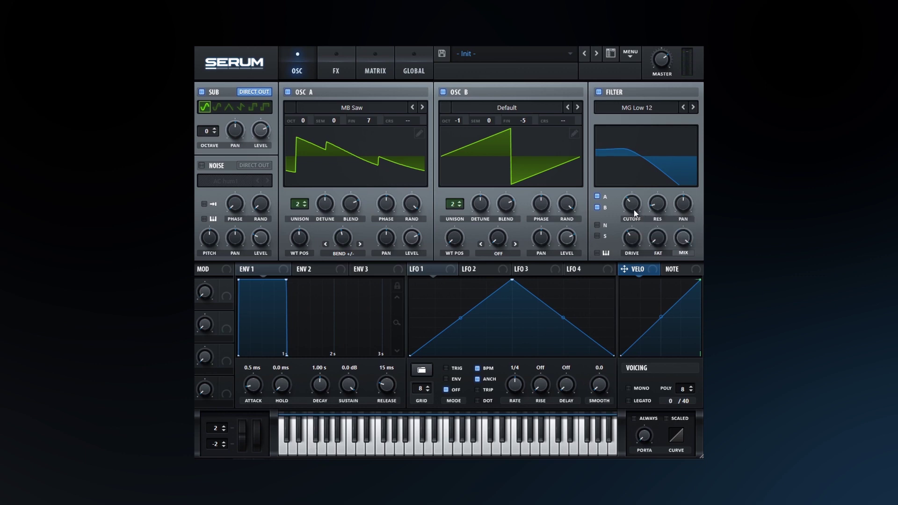
drag(633, 209, 649, 175)
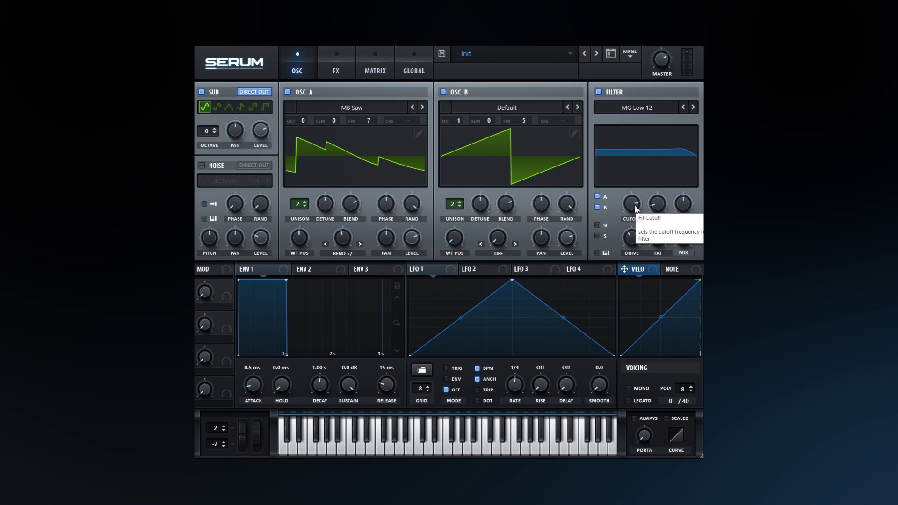
Step: Pull the cutoff back down to about 89 Hz and drop the sub oscillator one octave
mouse_move(636, 209)
mouse_down()
mouse_move(626, 226)
mouse_move(628, 213)
mouse_up()
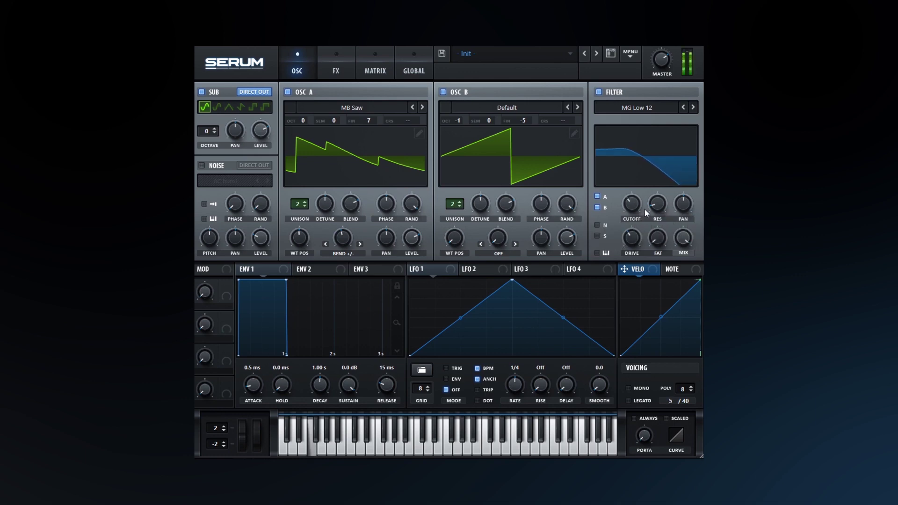
mouse_move(630, 205)
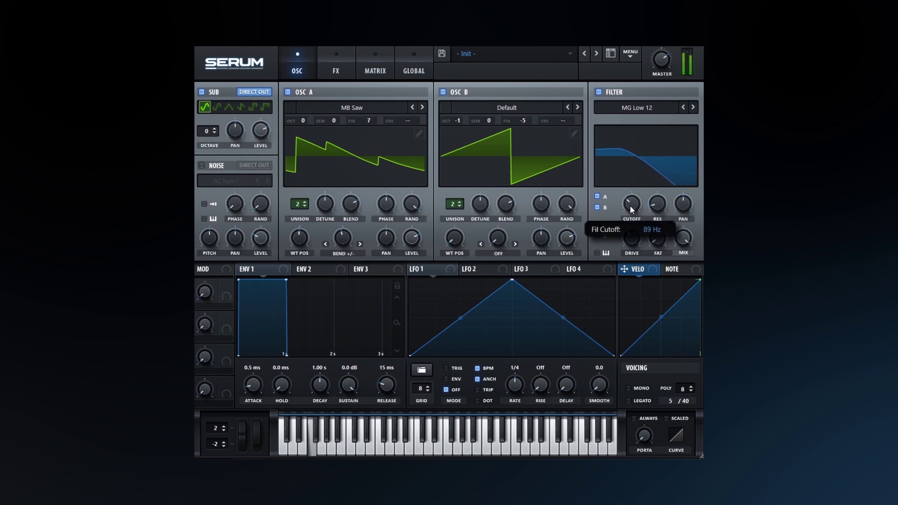
click(214, 134)
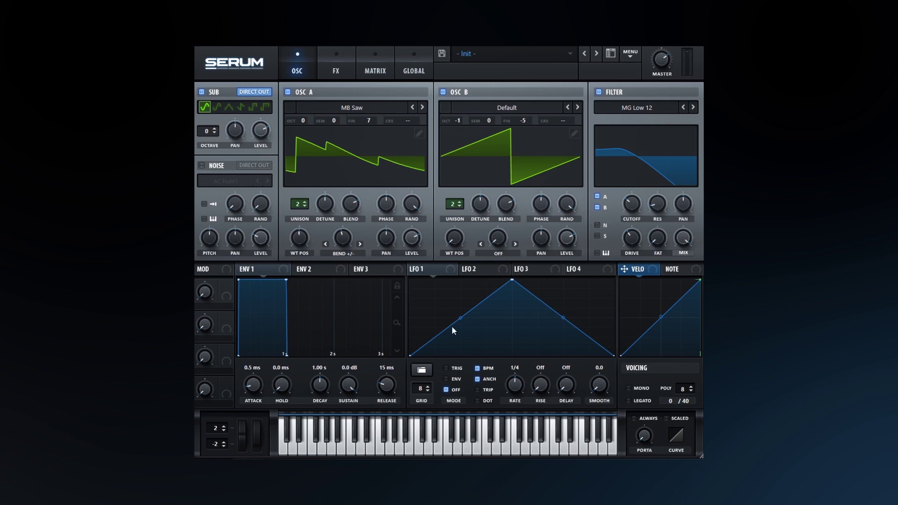
Step: Curve LFO 1's rising and falling slopes concave and route LFO 1 to the filter cutoff
drag(460, 318, 461, 339)
drag(564, 318, 563, 348)
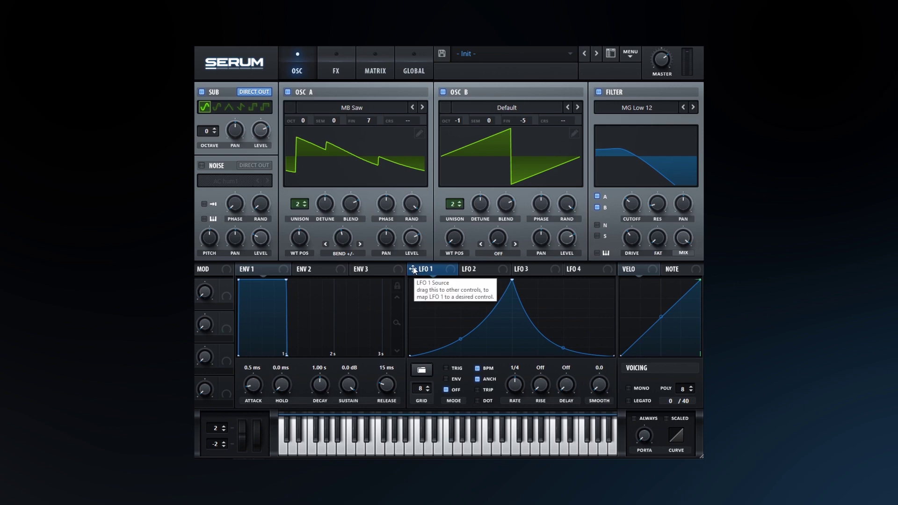
drag(413, 270, 555, 261)
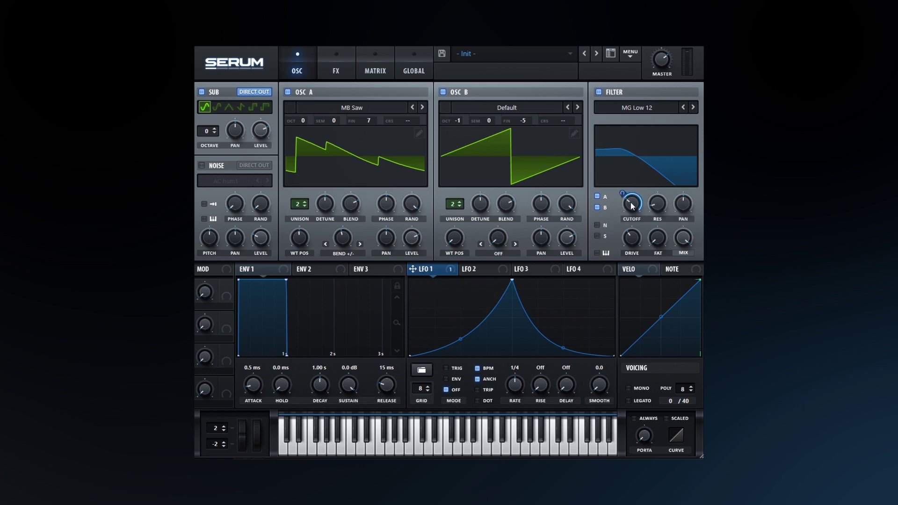
drag(631, 210, 630, 211)
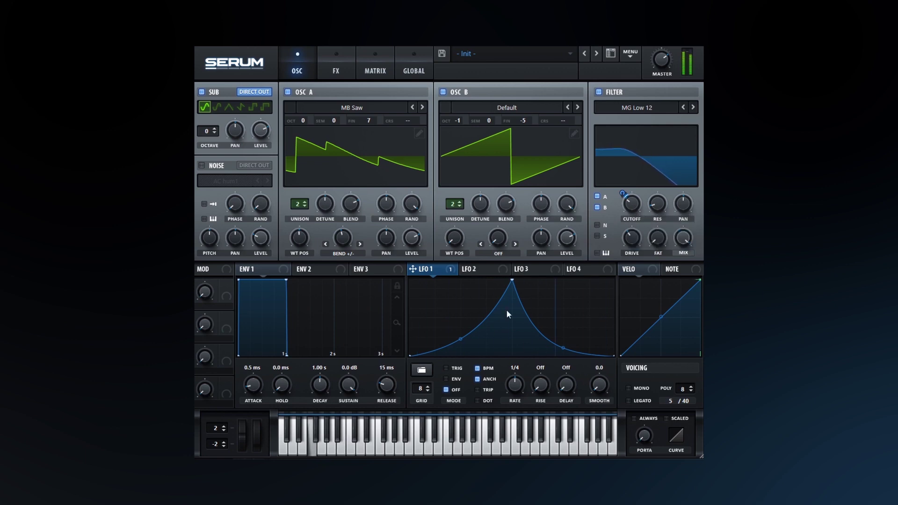
Step: Move LFO 1's peak later and lower it, then set its cutoff modulation amount to 5
drag(514, 279, 512, 305)
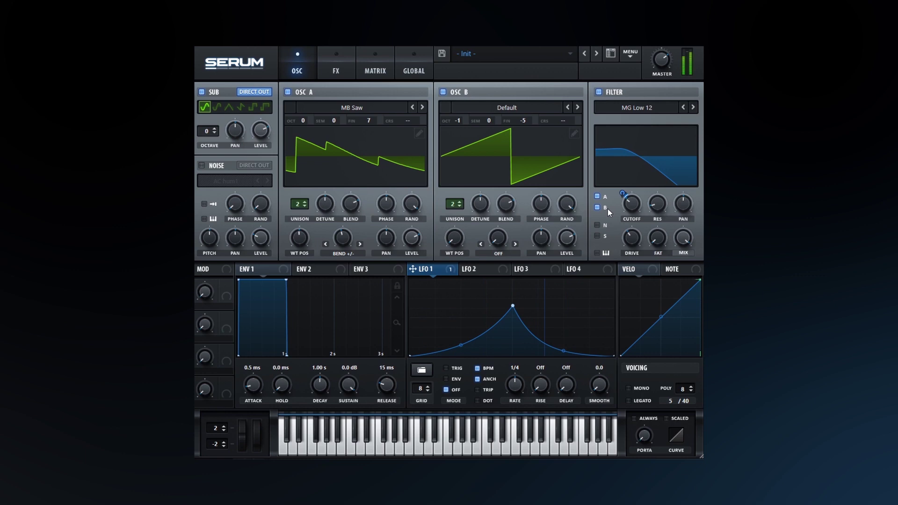
mouse_move(639, 204)
drag(505, 307, 513, 326)
mouse_move(622, 196)
drag(622, 197, 621, 198)
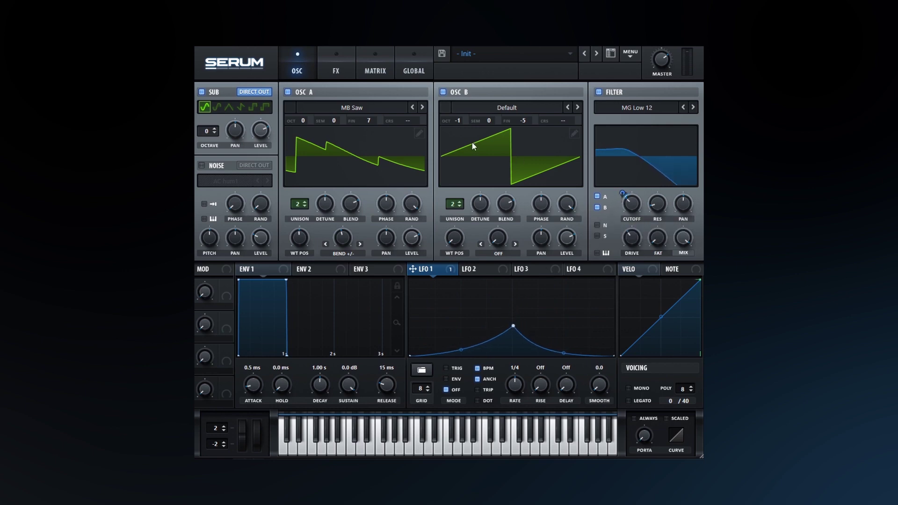
Step: Verify in the matrix that LFO 1 routes to filter cutoff, then set that modulation amount to 7
click(339, 69)
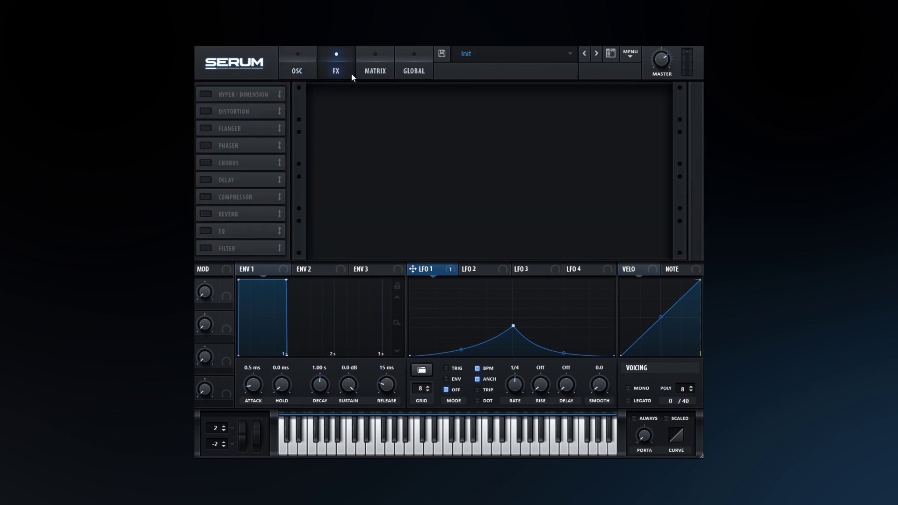
click(374, 70)
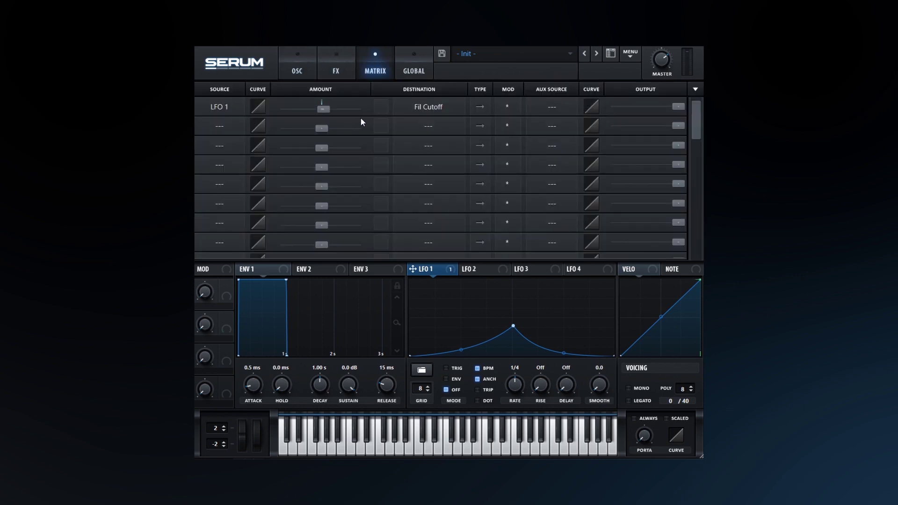
click(288, 72)
drag(621, 192, 621, 190)
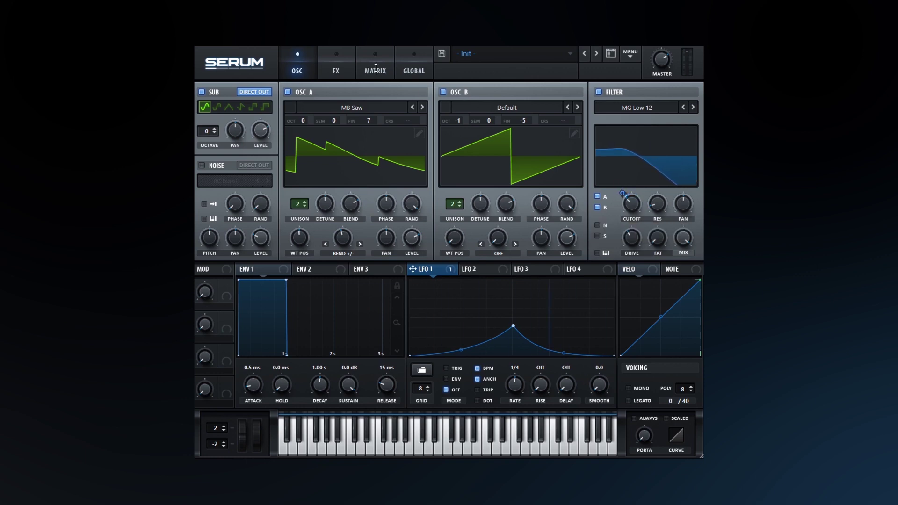
Step: Enable the Tube distortion module and raise its drive to 82%
click(344, 62)
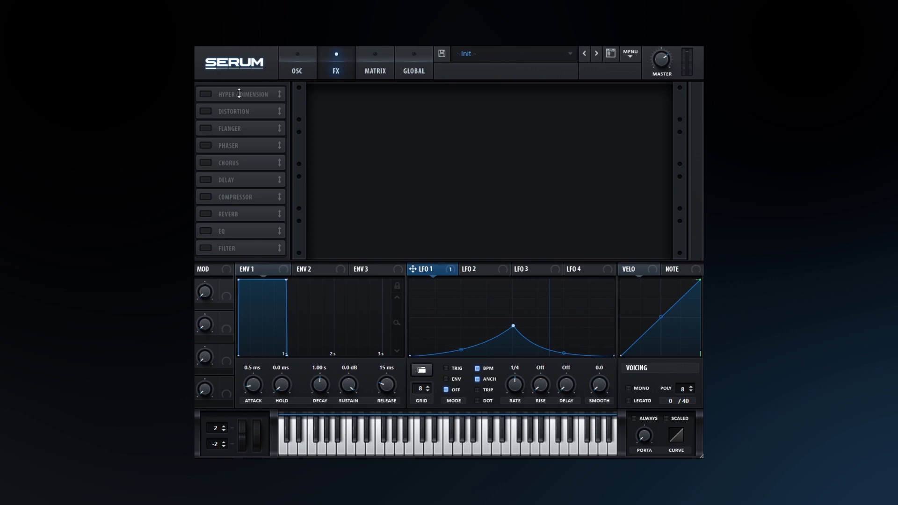
click(205, 111)
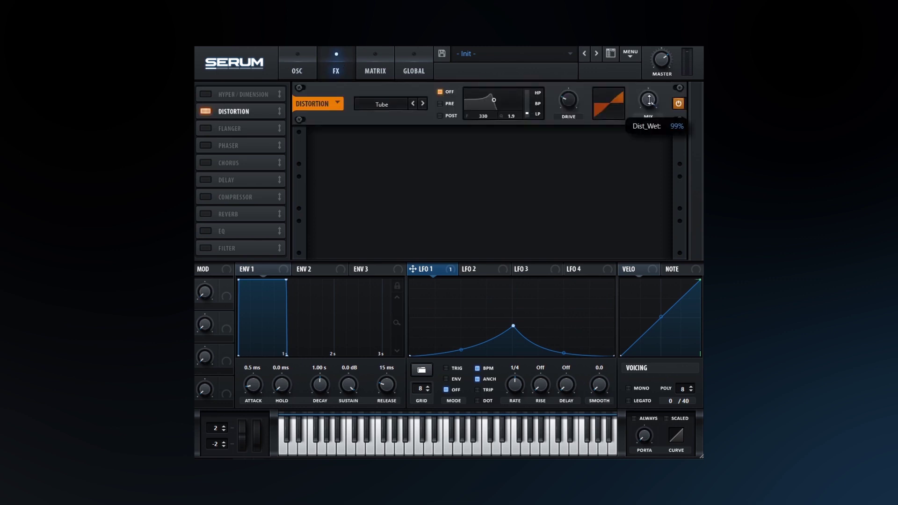
mouse_move(575, 92)
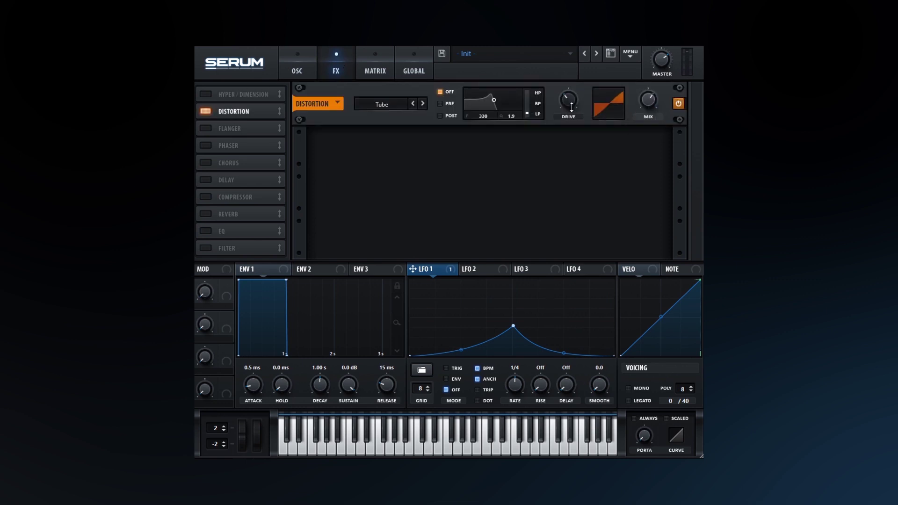
drag(571, 107, 586, 64)
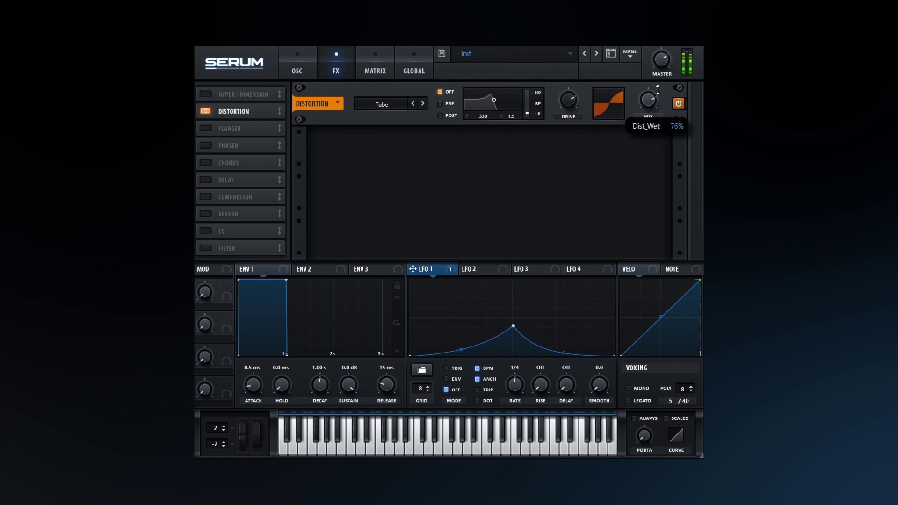
Step: Sweep the filter cutoff while the bass loop plays, settle it near 191 Hz, and stop playback
click(297, 70)
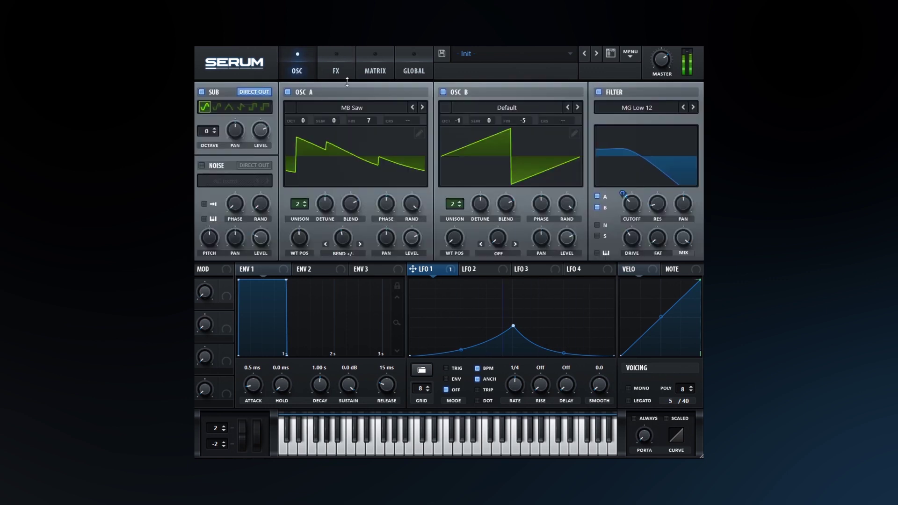
mouse_move(645, 211)
mouse_down()
mouse_move(643, 176)
mouse_move(631, 200)
mouse_up()
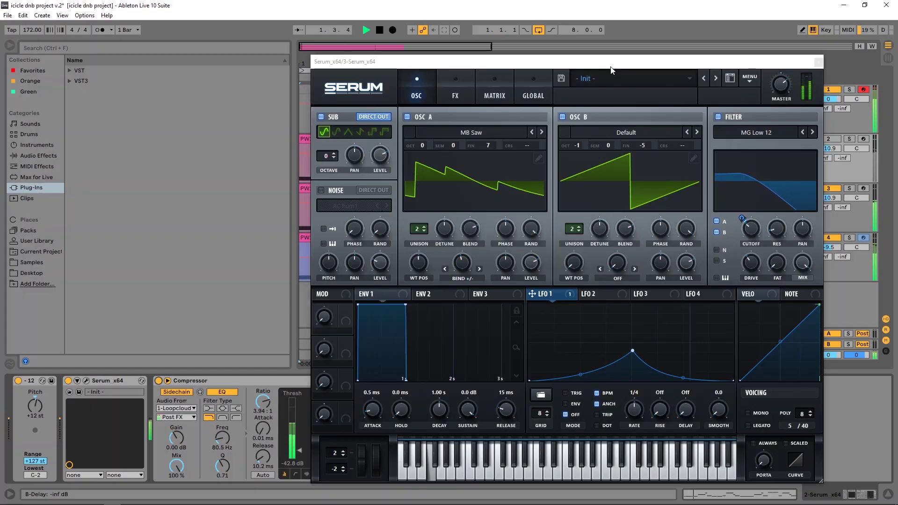
click(757, 233)
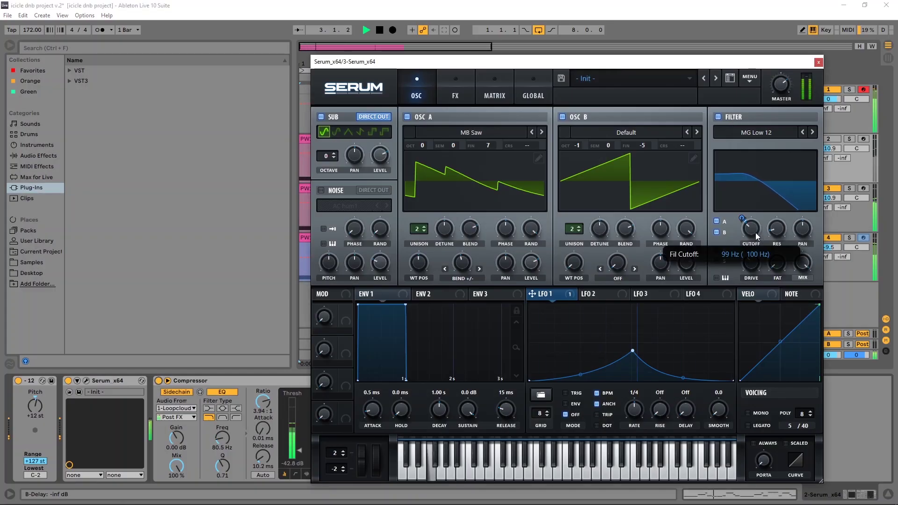
drag(758, 235, 742, 219)
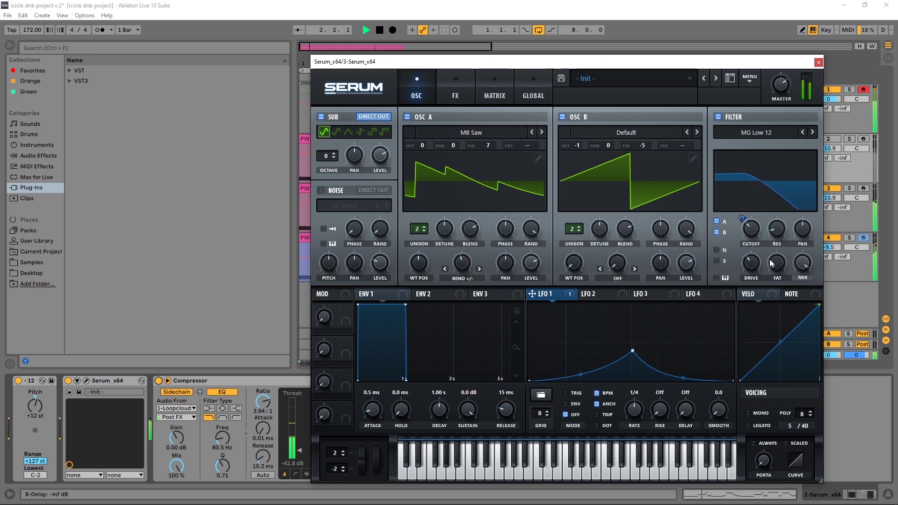
key(space)
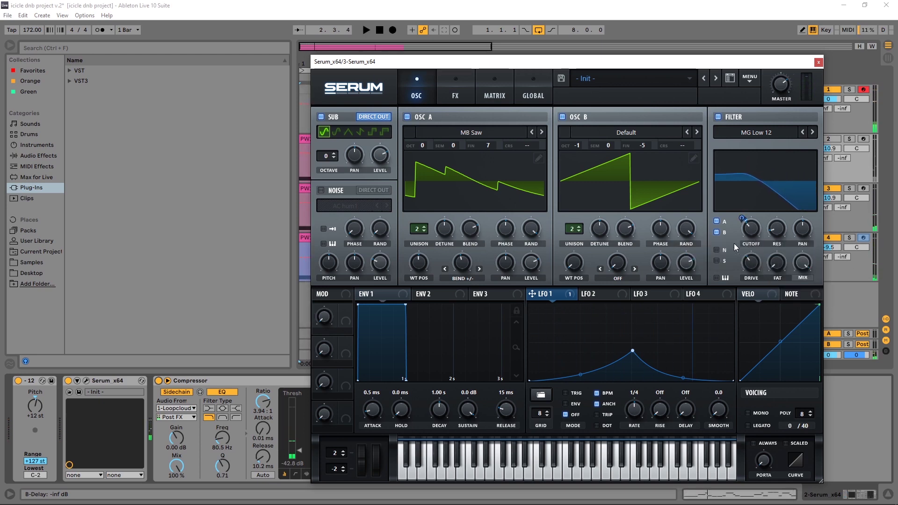
Step: Dismiss the cutoff knob's context menu and shift the Serum window up and left
right_click(751, 229)
key(Escape)
drag(498, 68, 406, 55)
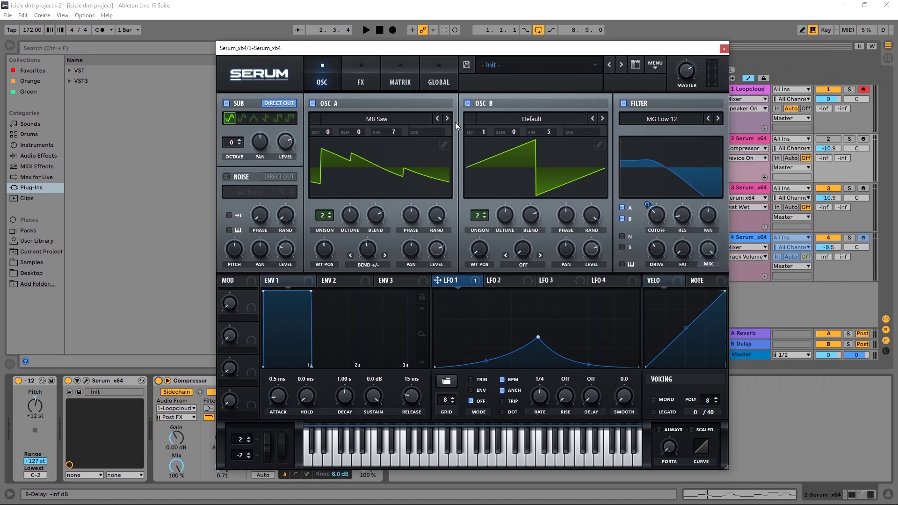